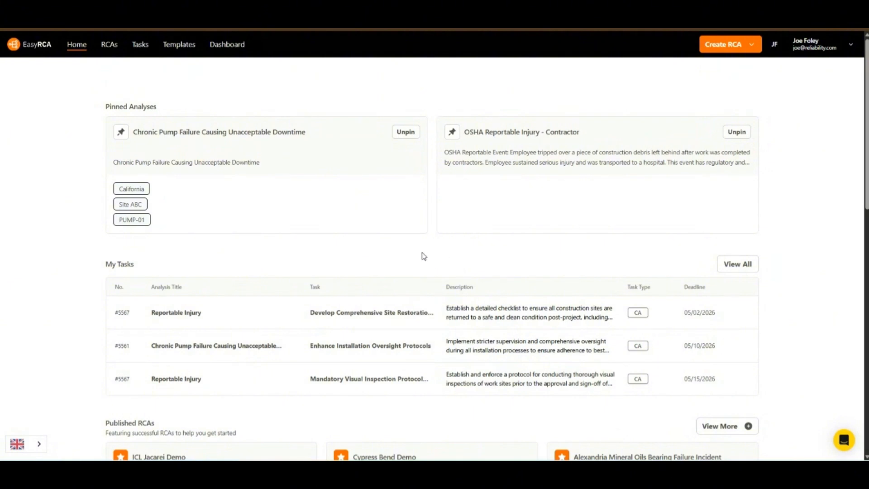
Start a new analysis by choosing RCA Wizard from the Create RCA dropdown
{"action": "scroll", "coordinate": [422, 253], "scroll_direction": "down", "scroll_amount": 4}
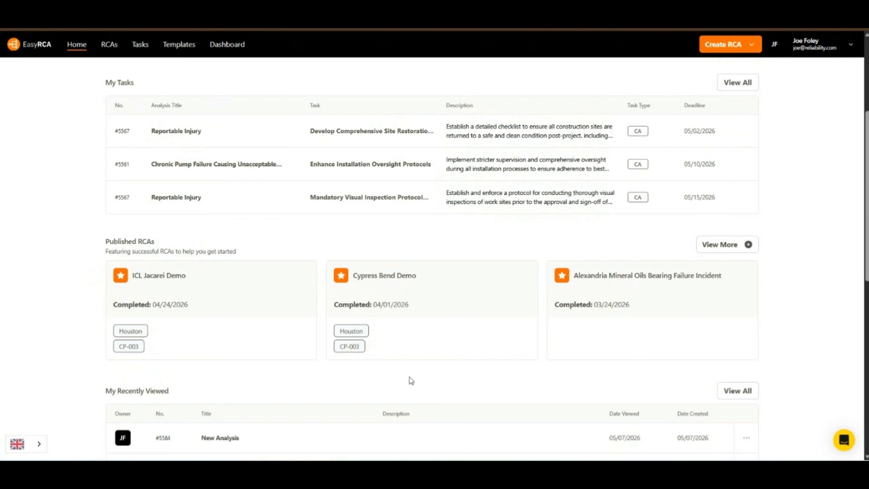
{"action": "scroll", "coordinate": [407, 377], "scroll_direction": "down", "scroll_amount": 4}
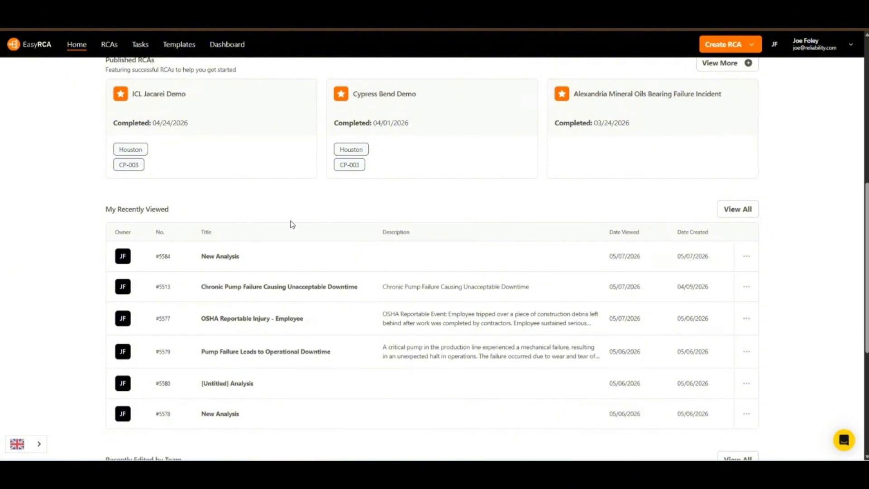
{"action": "scroll", "coordinate": [391, 367], "scroll_direction": "down", "scroll_amount": 5}
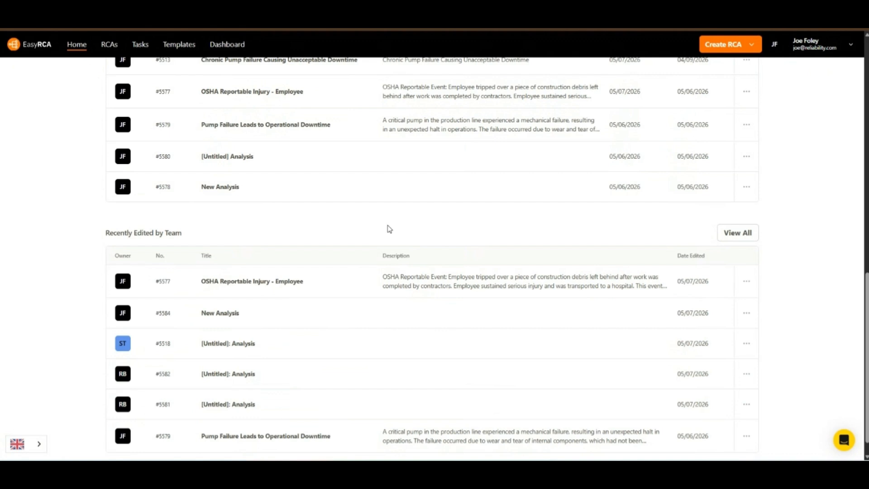
{"action": "scroll", "coordinate": [389, 228], "scroll_direction": "up", "scroll_amount": 12}
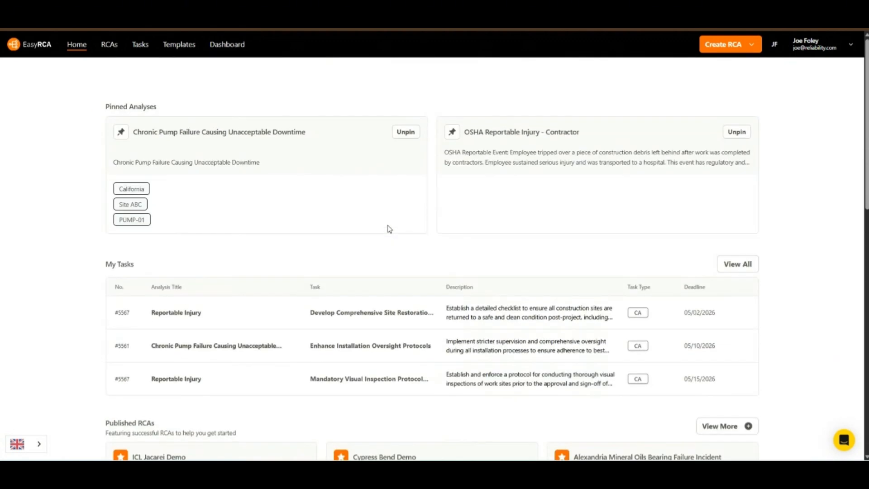
{"action": "left_click", "coordinate": [744, 49]}
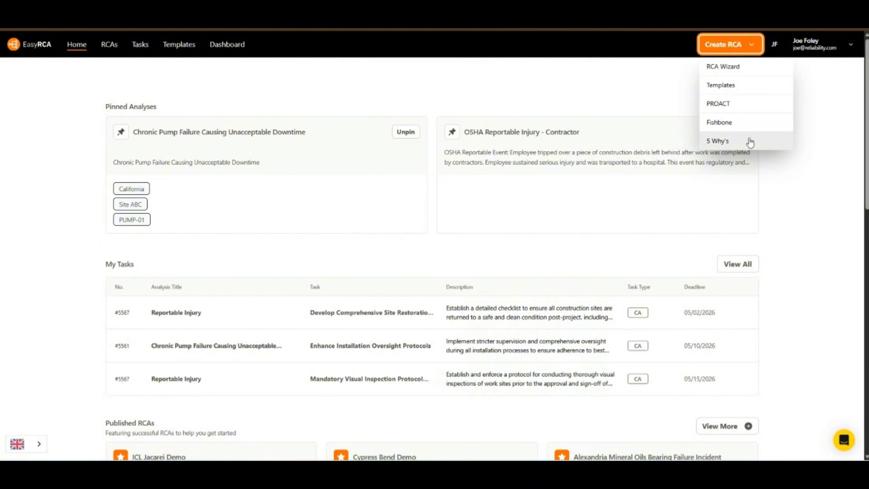
{"action": "left_click", "coordinate": [739, 68]}
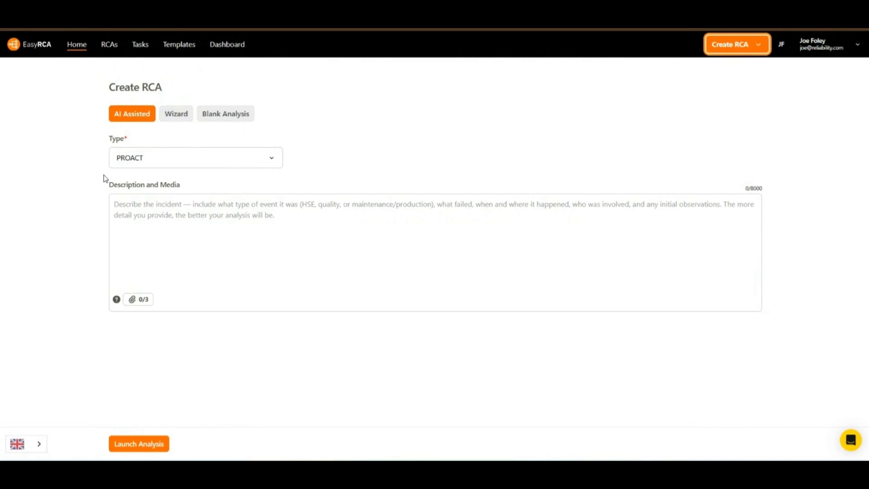
Switch to the Wizard form and keep PROACT as the methodology
{"action": "left_click", "coordinate": [175, 119]}
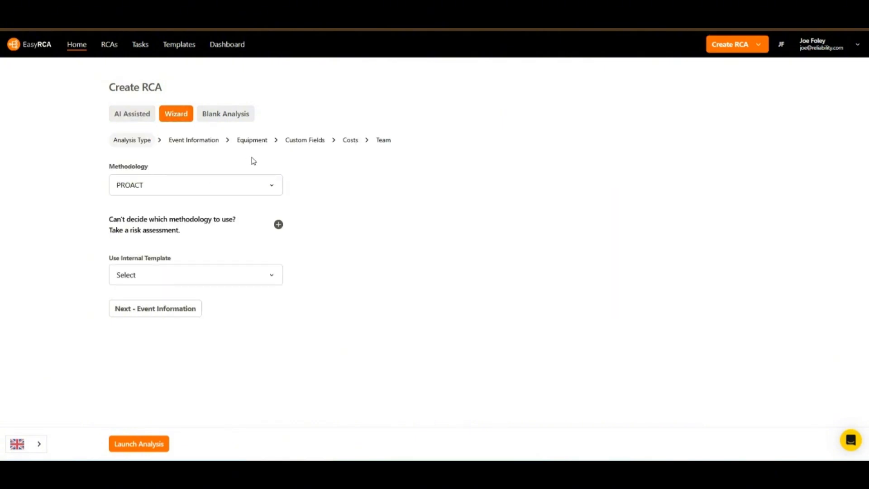
{"action": "left_click", "coordinate": [274, 185]}
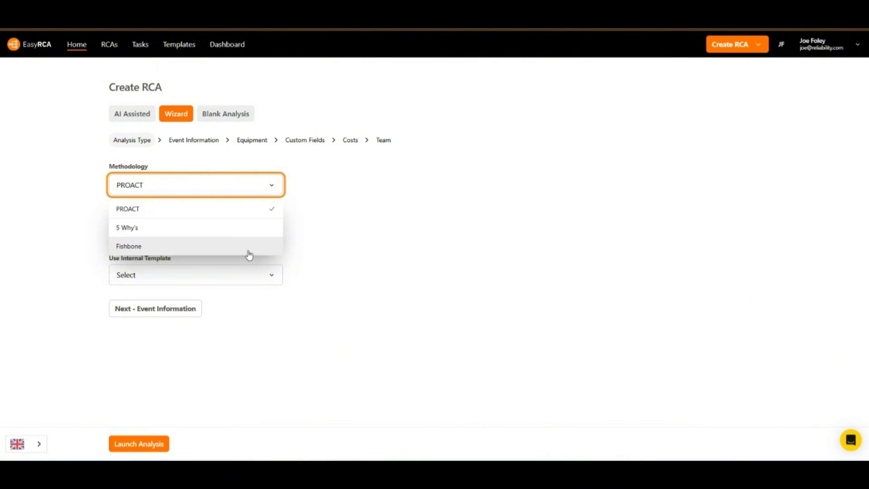
{"action": "left_click", "coordinate": [273, 186]}
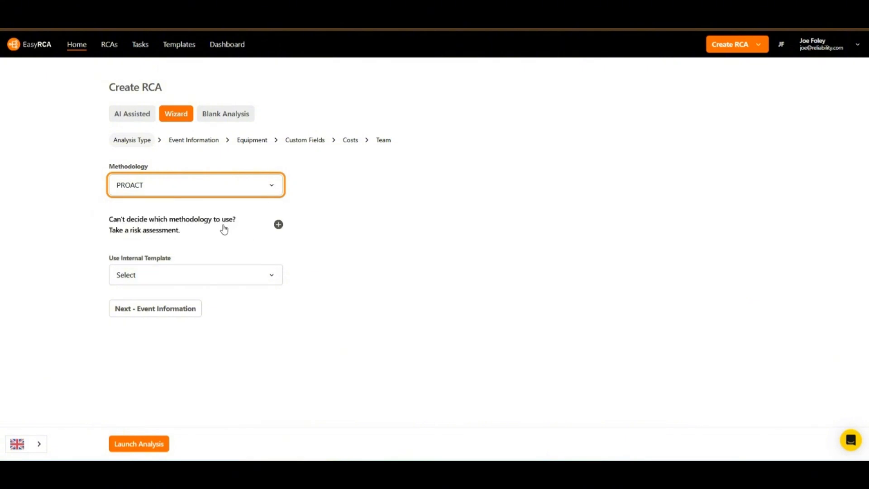
Try risk scores 1, 2, 3 and 20 in the matrix, confirming PROACT, then collapse it
{"action": "left_click", "coordinate": [278, 225]}
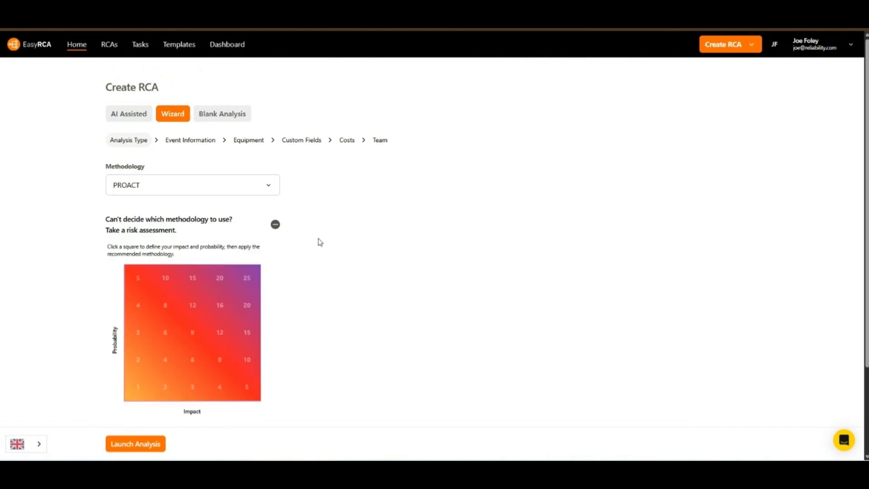
{"action": "scroll", "coordinate": [320, 242], "scroll_direction": "down", "scroll_amount": 1}
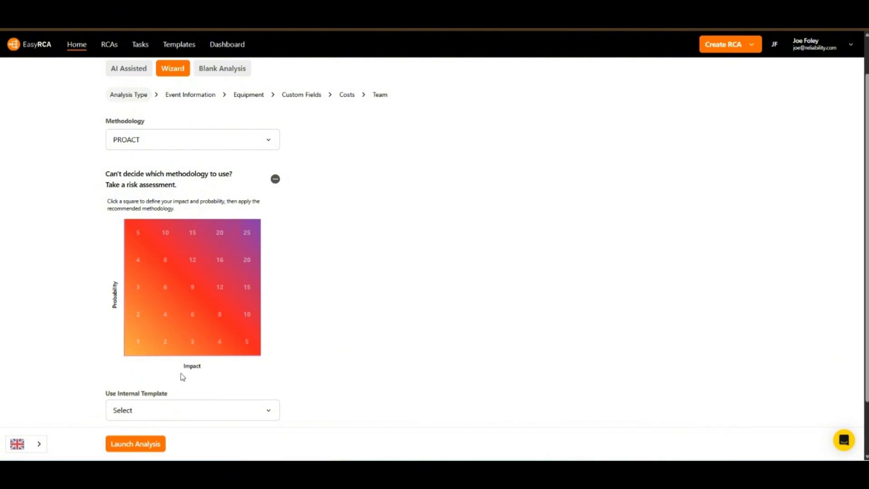
{"action": "left_click", "coordinate": [138, 344]}
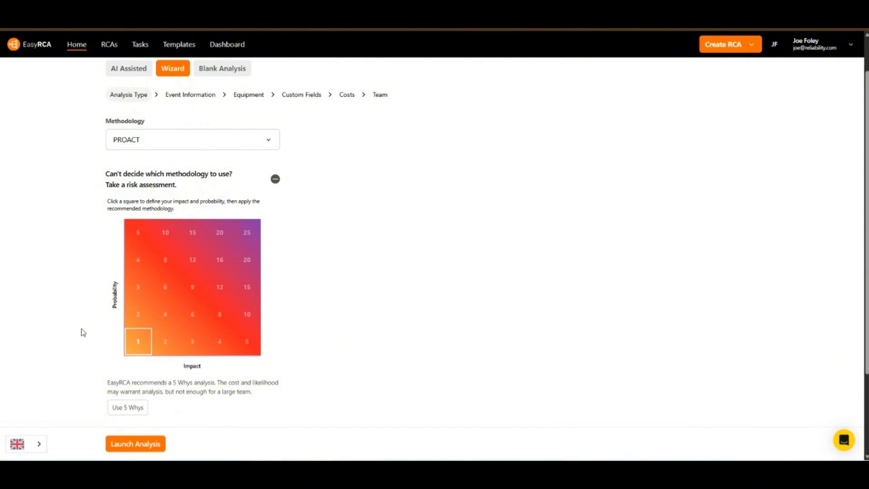
{"action": "scroll", "coordinate": [83, 331], "scroll_direction": "down", "scroll_amount": 1}
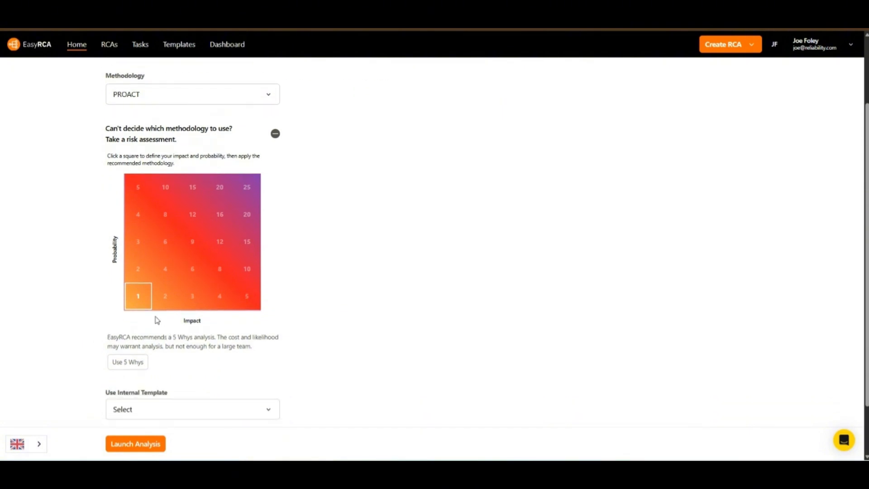
{"action": "left_click", "coordinate": [148, 274]}
{"action": "left_click", "coordinate": [144, 246]}
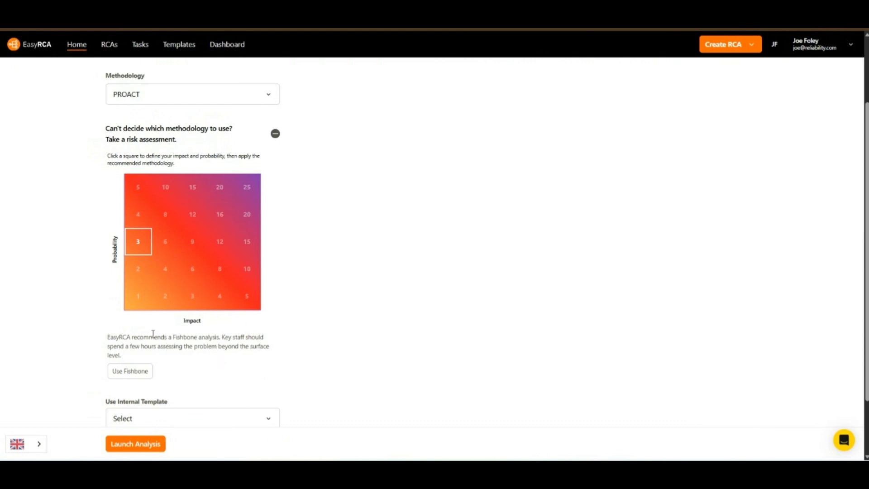
{"action": "left_click", "coordinate": [221, 194]}
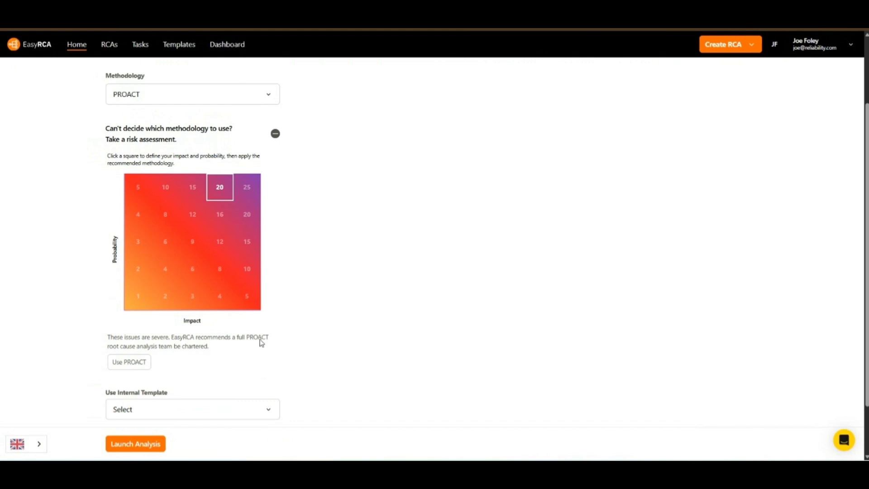
{"action": "left_click", "coordinate": [274, 133]}
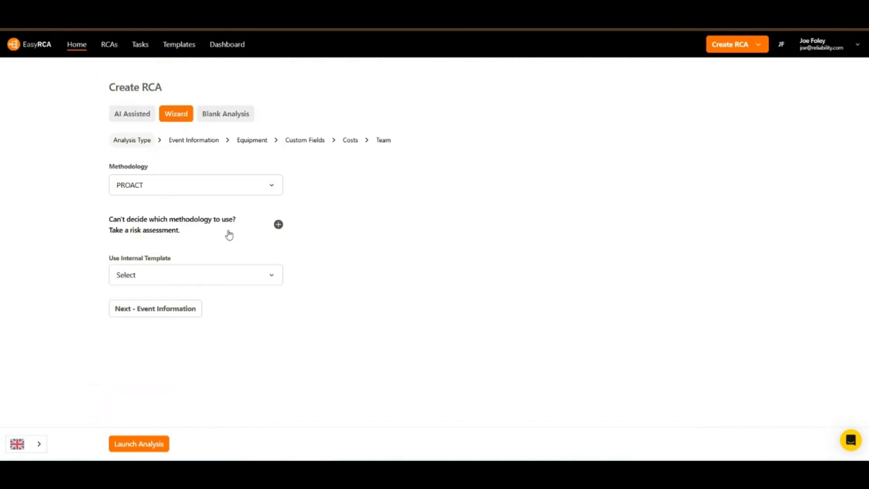
{"action": "left_click", "coordinate": [274, 279]}
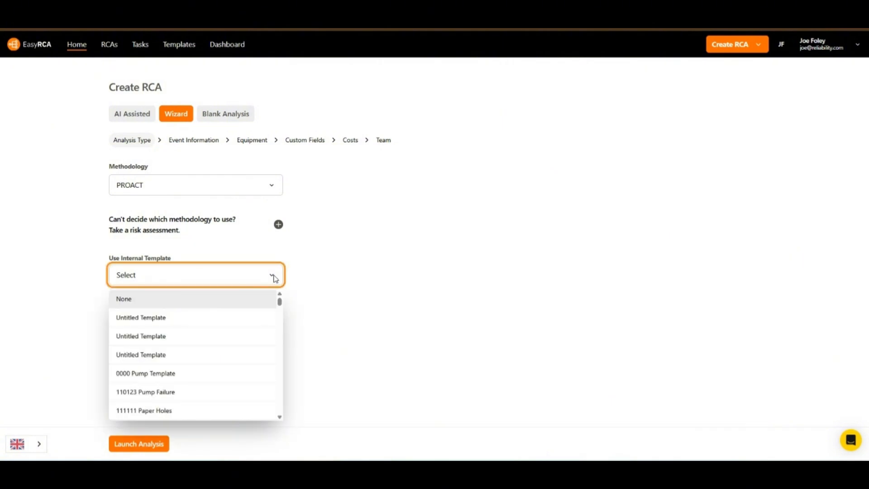
{"action": "left_click", "coordinate": [275, 280]}
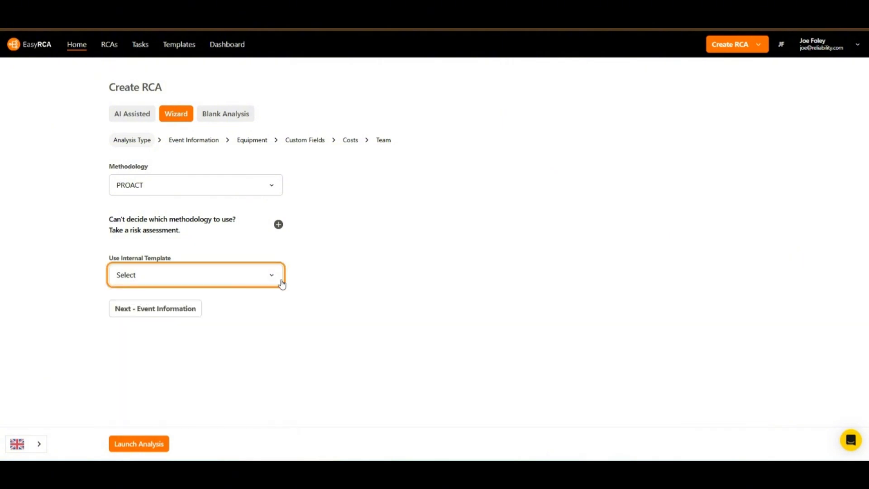
Go to Event Information and enter the title 'Pump Failure Causing Unacceptable Downtime'
{"action": "left_click", "coordinate": [178, 315]}
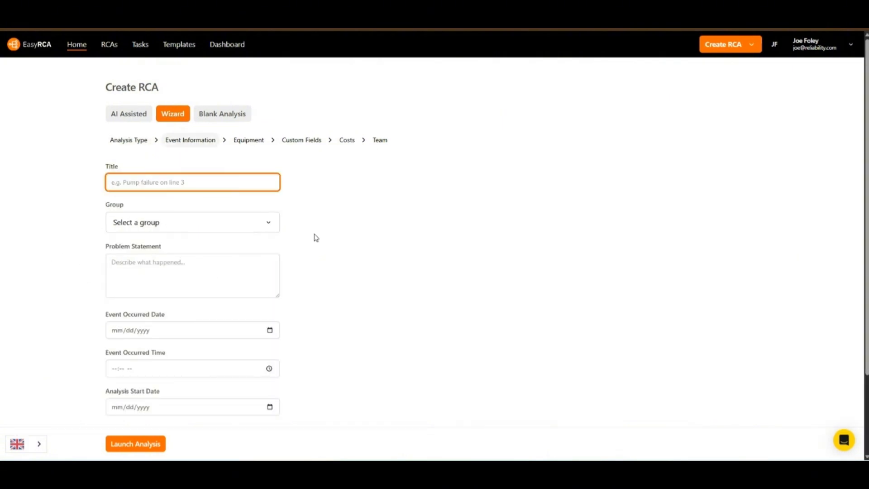
{"action": "scroll", "coordinate": [350, 247], "scroll_direction": "down", "scroll_amount": 1}
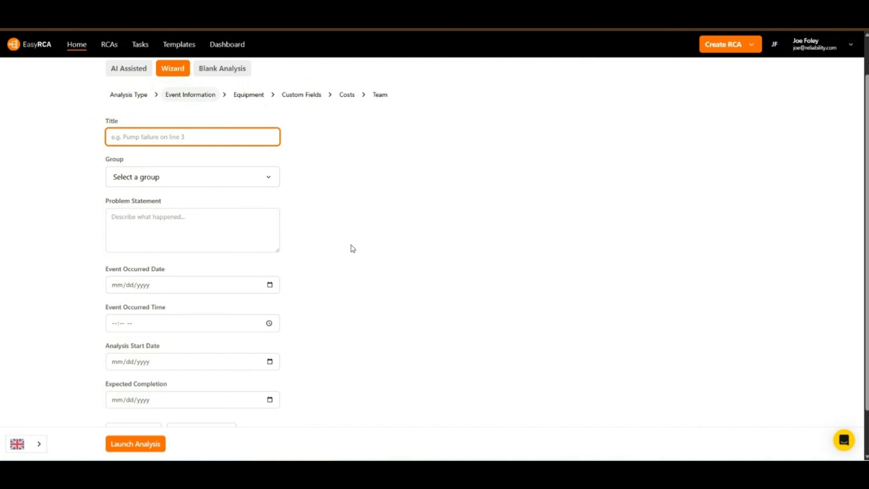
{"action": "type", "text": "Pump Failure Causing Unacceptabl"}
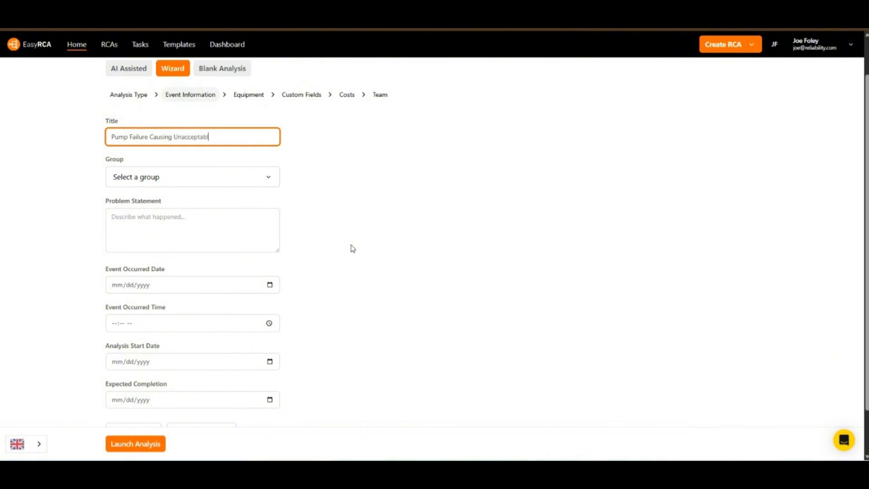
{"action": "type", "text": "e Downtime"}
{"action": "left_click", "coordinate": [269, 182]}
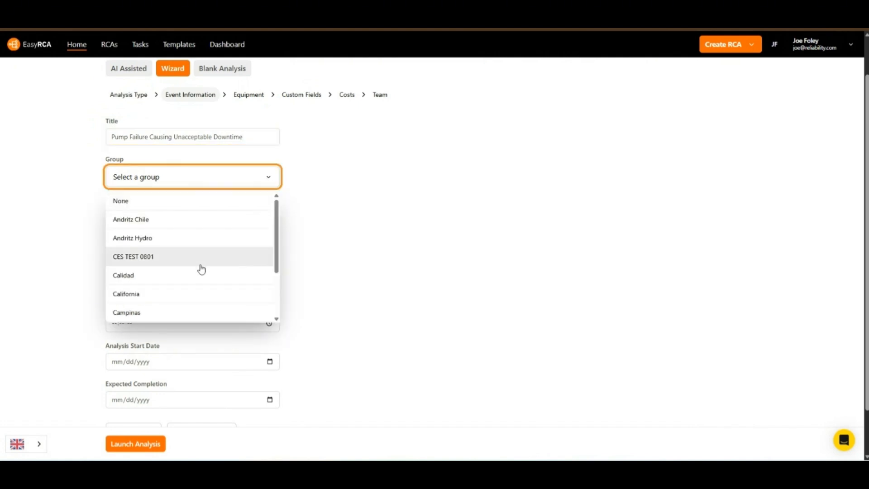
{"action": "left_click", "coordinate": [269, 179]}
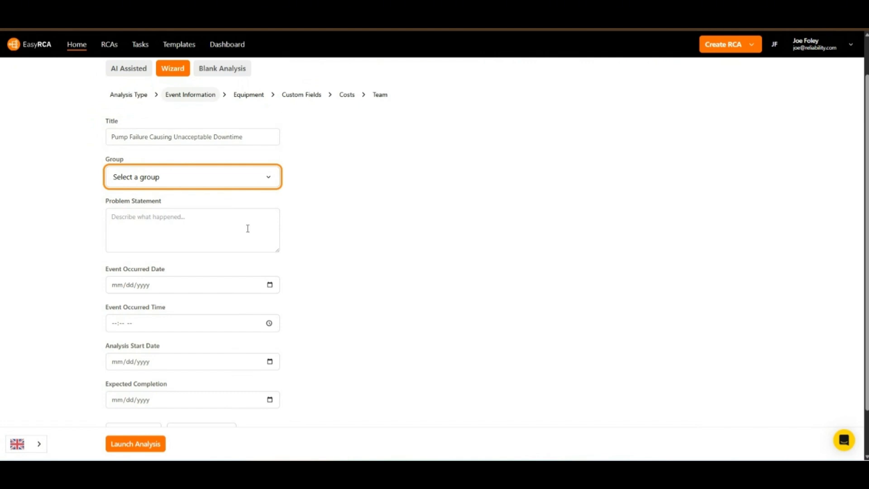
Copy the title text into the Problem Statement box
{"action": "triple_click", "coordinate": [251, 135]}
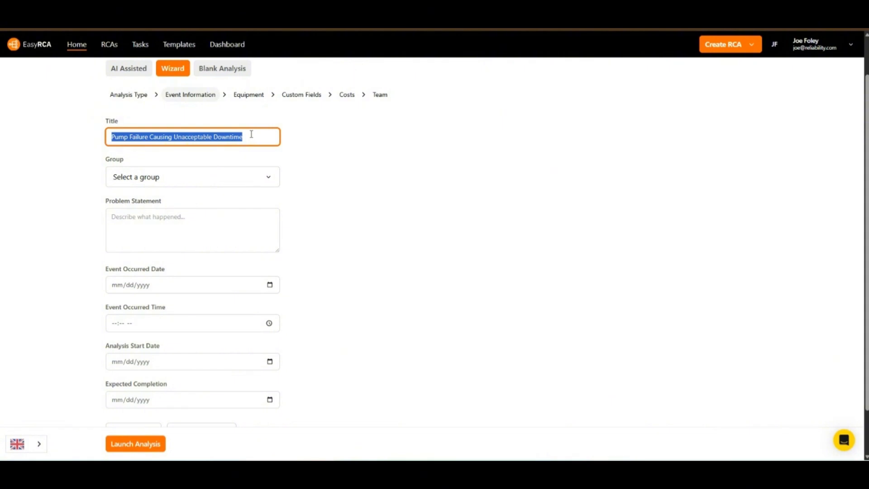
{"action": "key", "text": "ctrl+c"}
{"action": "left_click", "coordinate": [210, 232]}
{"action": "key", "text": "ctrl+v"}
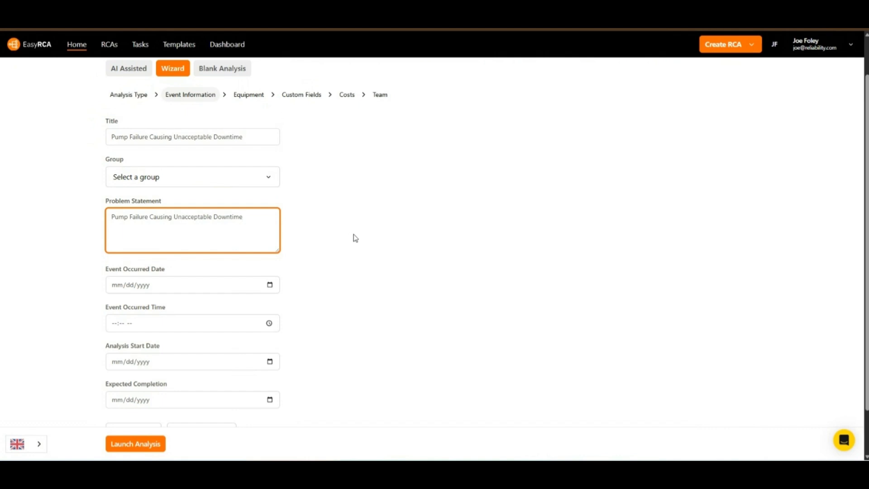
{"action": "scroll", "coordinate": [323, 272], "scroll_direction": "down", "scroll_amount": 1}
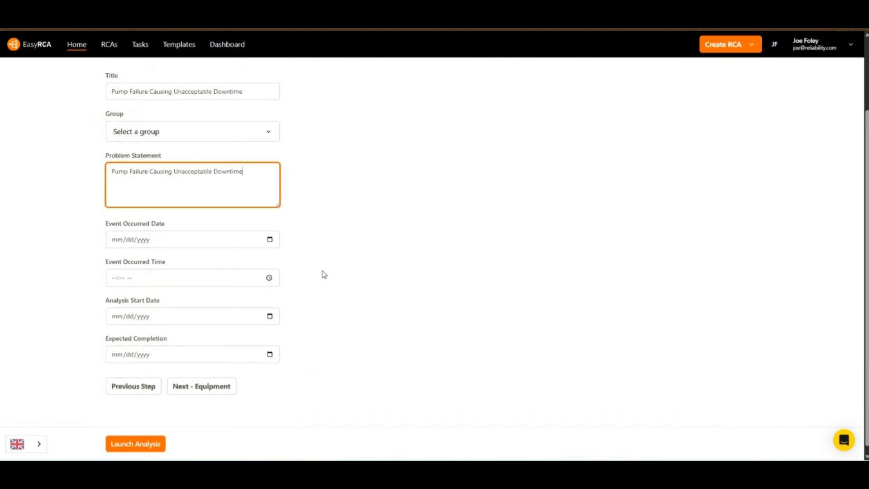
Set the event occurred date to 05/05/2026 at 10:30 AM
{"action": "left_click", "coordinate": [270, 240]}
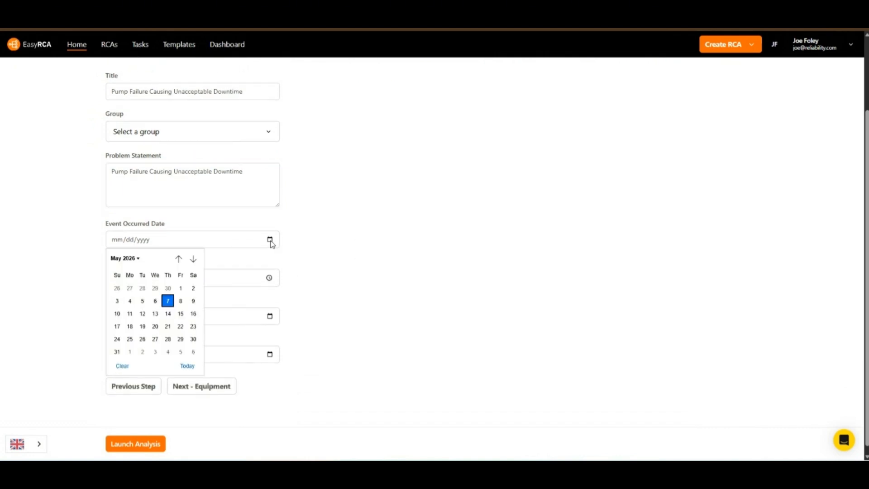
{"action": "left_click", "coordinate": [144, 302]}
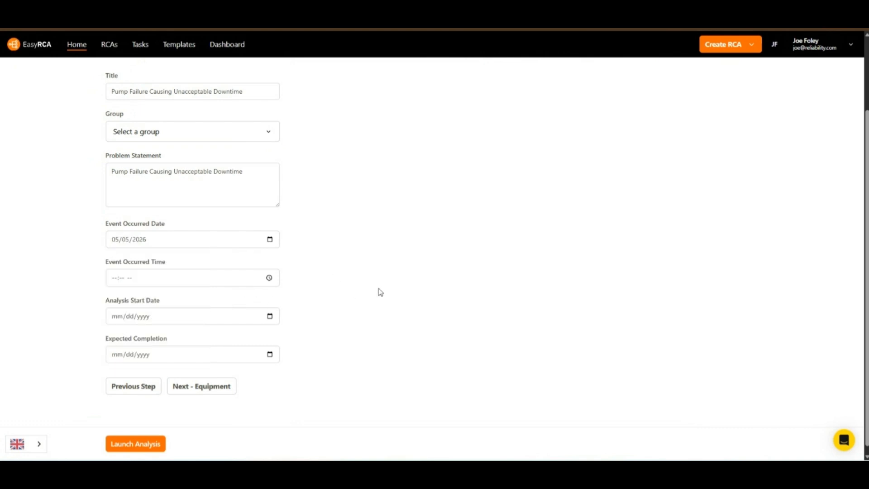
{"action": "left_click", "coordinate": [237, 284]}
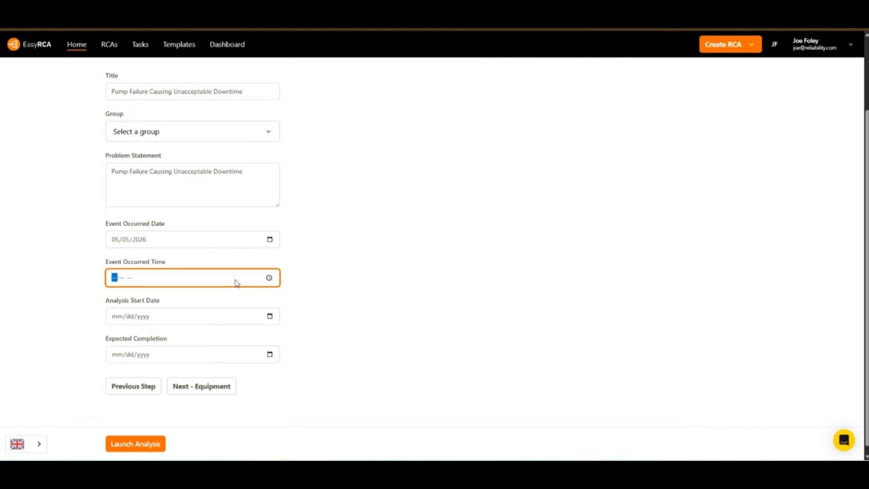
{"action": "type", "text": "1030a"}
Set the analysis start to 05/07/2026 and expected completion to 05/14/2026
{"action": "left_click", "coordinate": [269, 315]}
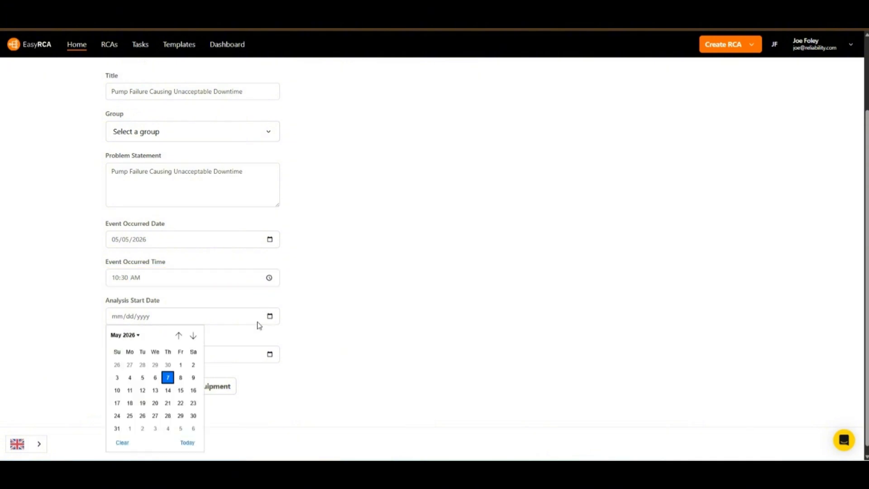
{"action": "left_click", "coordinate": [166, 383]}
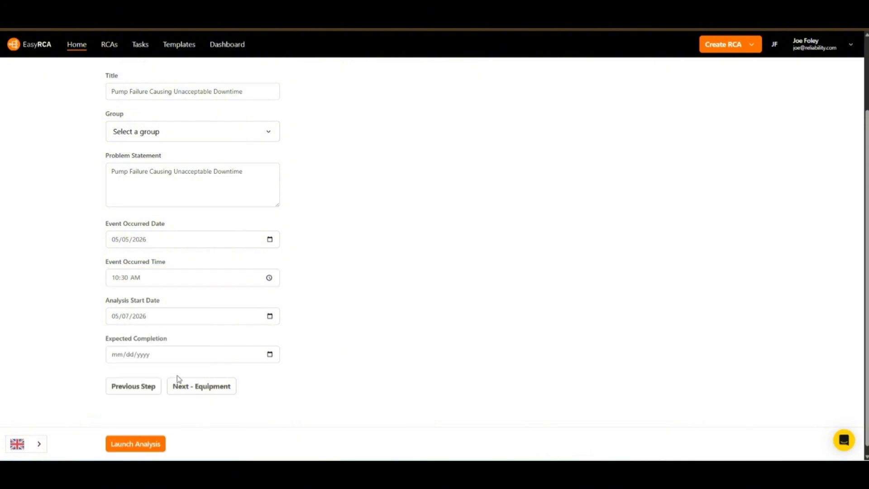
{"action": "left_click", "coordinate": [269, 355]}
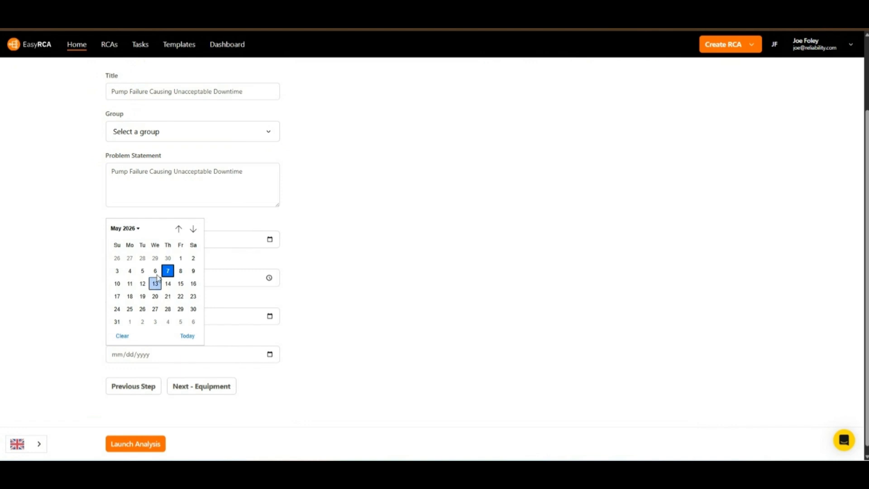
{"action": "left_click", "coordinate": [168, 284]}
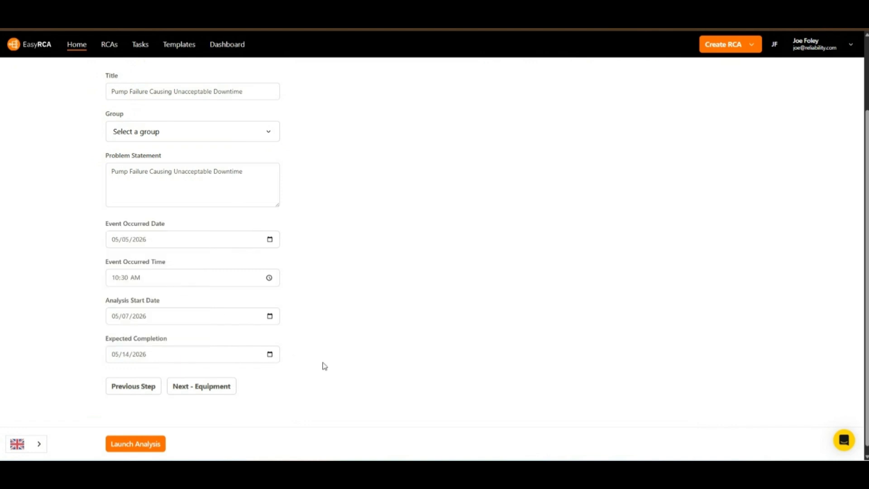
Advance to the Equipment step and choose California as the facility
{"action": "left_click", "coordinate": [221, 390]}
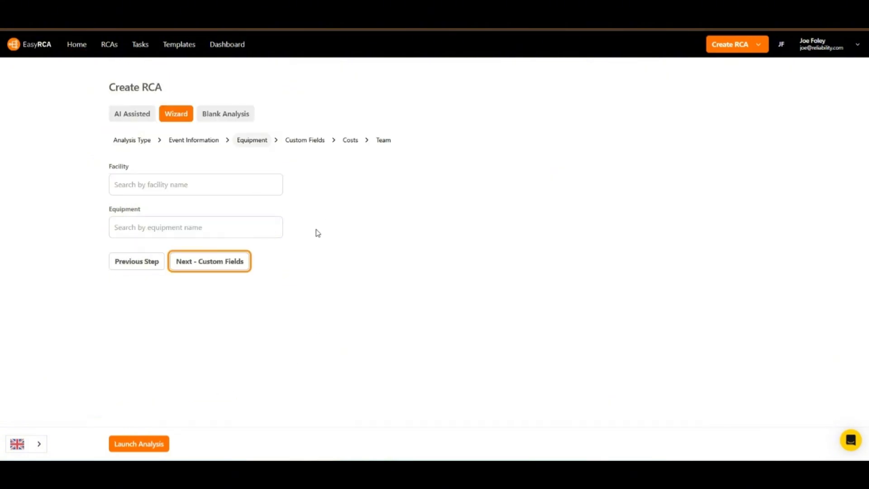
{"action": "left_click", "coordinate": [266, 183]}
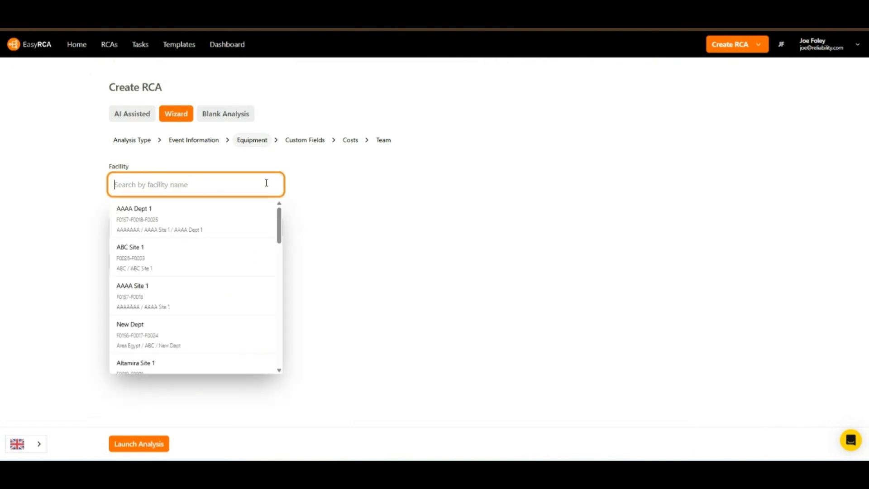
{"action": "type", "text": "calidor"}
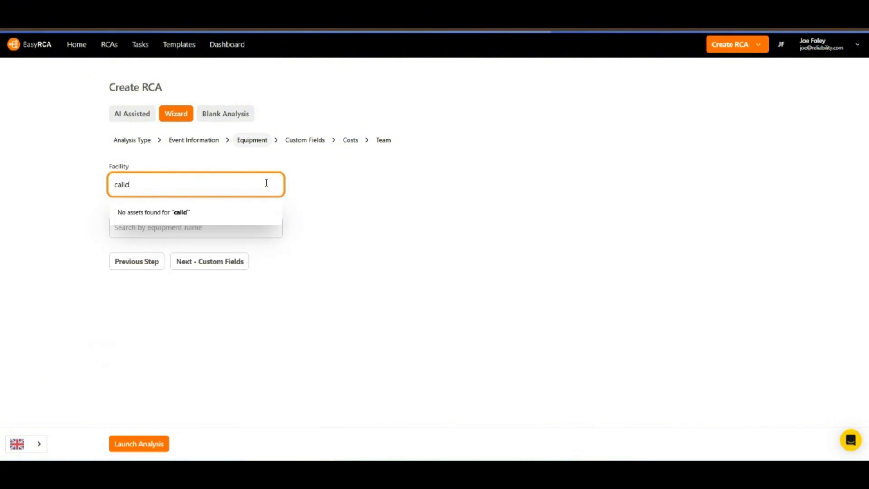
{"action": "key", "text": "BackSpace"}
{"action": "key", "text": "BackSpace"}
{"action": "key", "text": "BackSpace"}
{"action": "type", "text": "for"}
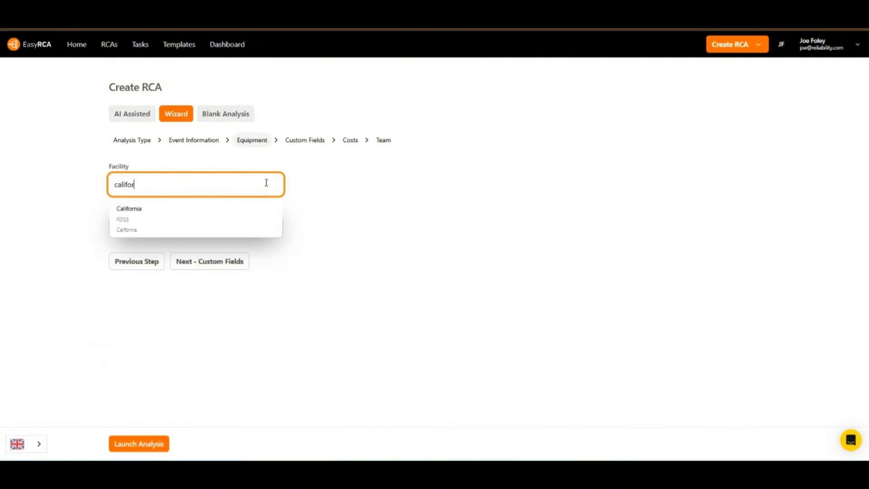
{"action": "left_click", "coordinate": [302, 215]}
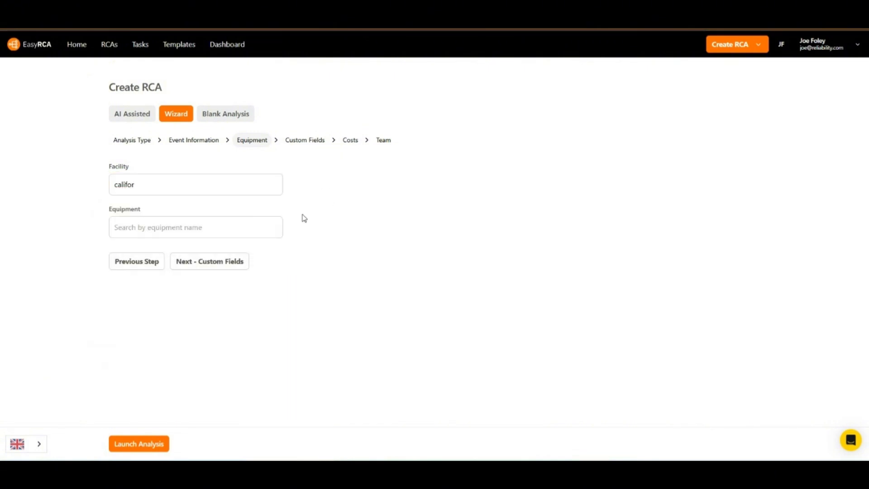
{"action": "left_click", "coordinate": [269, 182]}
{"action": "left_click", "coordinate": [243, 215]}
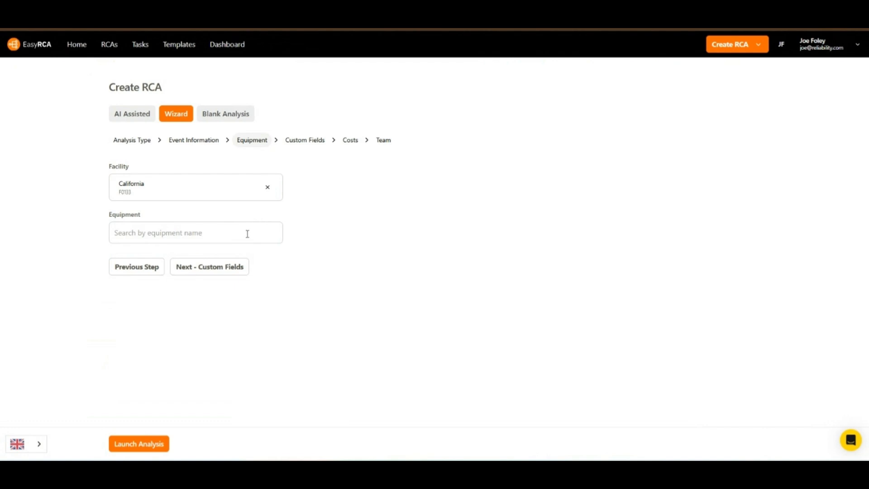
Search 'pump' and choose PUMP-01 as the equipment
{"action": "left_click", "coordinate": [247, 233]}
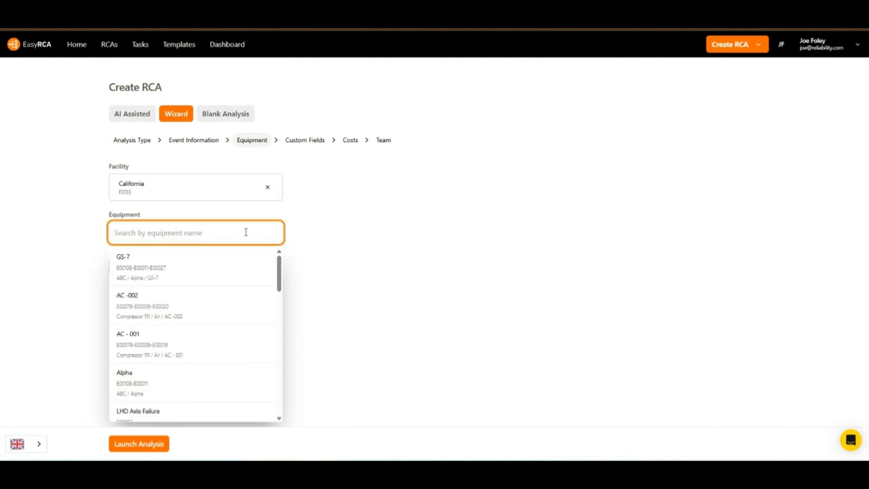
{"action": "type", "text": "pump"}
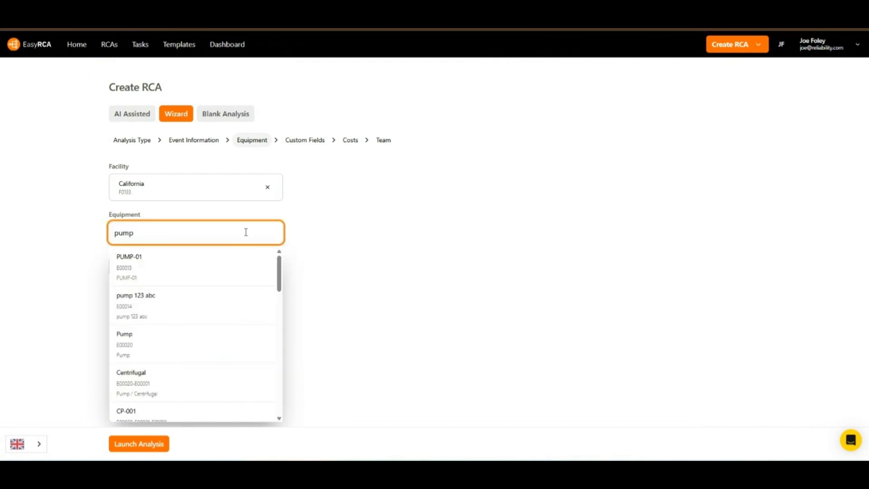
{"action": "left_click", "coordinate": [227, 273]}
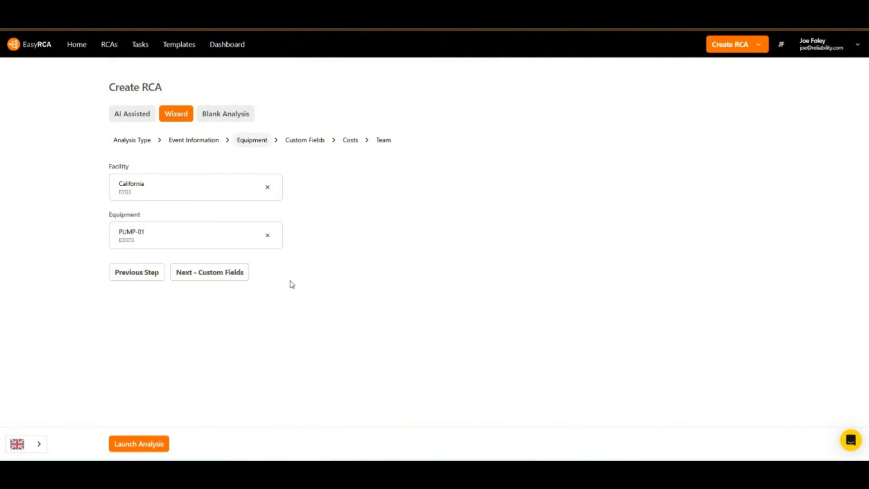
Advance to Custom Fields, leaving Work Order, Incident ID, File and Project empty
{"action": "left_click", "coordinate": [226, 273]}
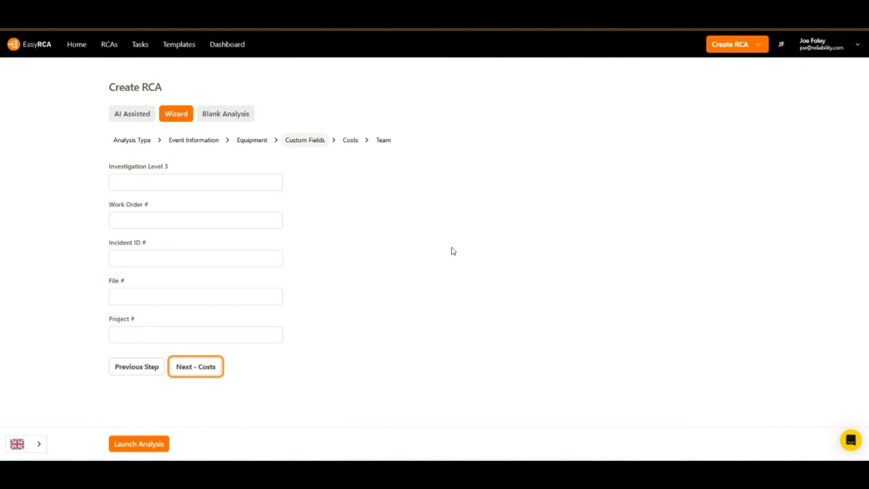
{"action": "left_click", "coordinate": [856, 46]}
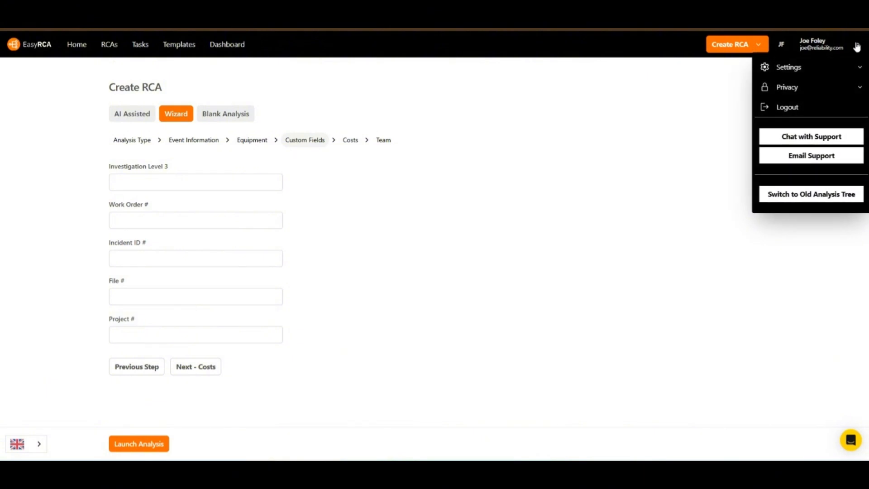
{"action": "left_click", "coordinate": [858, 68]}
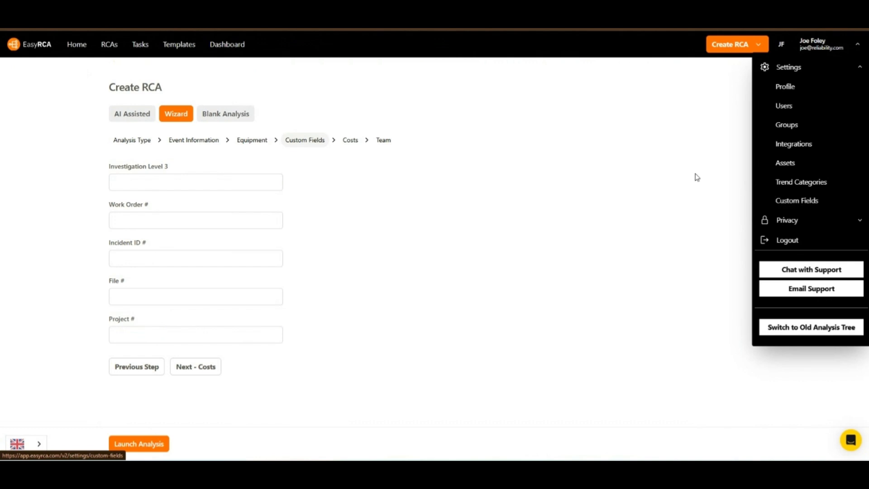
{"action": "left_click", "coordinate": [463, 247]}
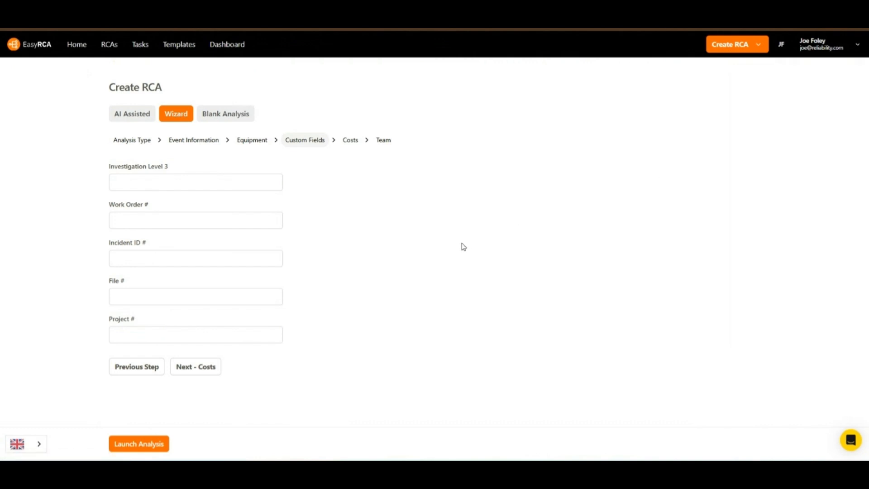
Advance to Costs and enter production 5000, equipment 2500 and labor 1000
{"action": "left_click", "coordinate": [197, 369]}
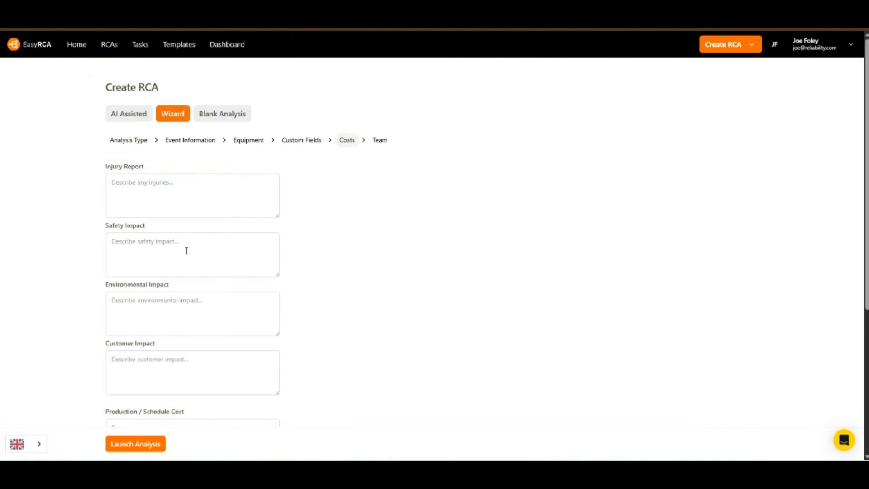
{"action": "scroll", "coordinate": [186, 250], "scroll_direction": "down", "scroll_amount": 1}
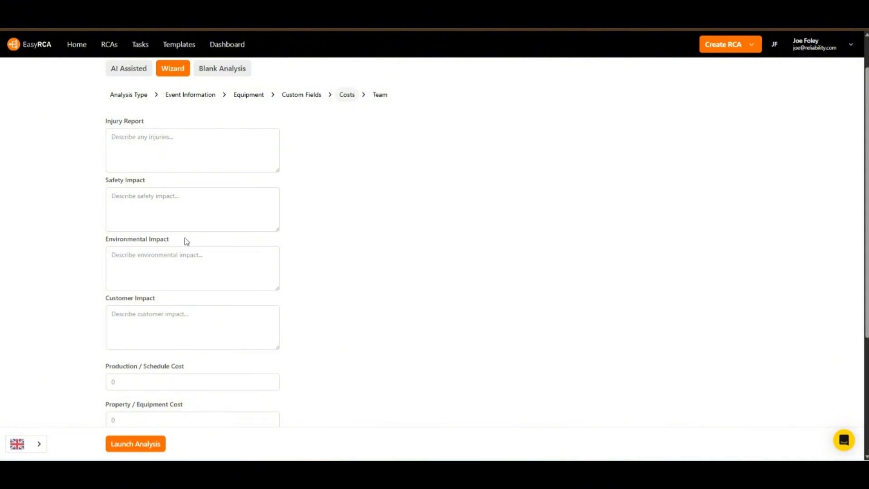
{"action": "scroll", "coordinate": [185, 240], "scroll_direction": "down", "scroll_amount": 1}
{"action": "scroll", "coordinate": [199, 263], "scroll_direction": "down", "scroll_amount": 1}
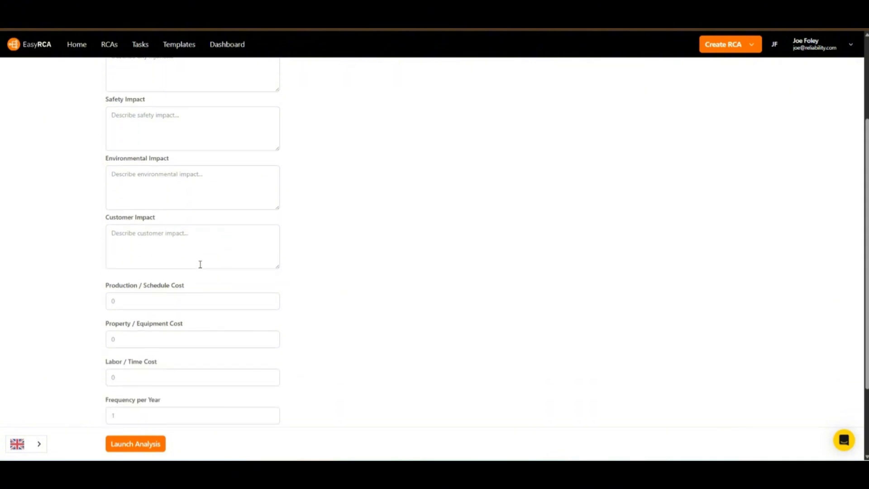
{"action": "scroll", "coordinate": [204, 272], "scroll_direction": "down", "scroll_amount": 1}
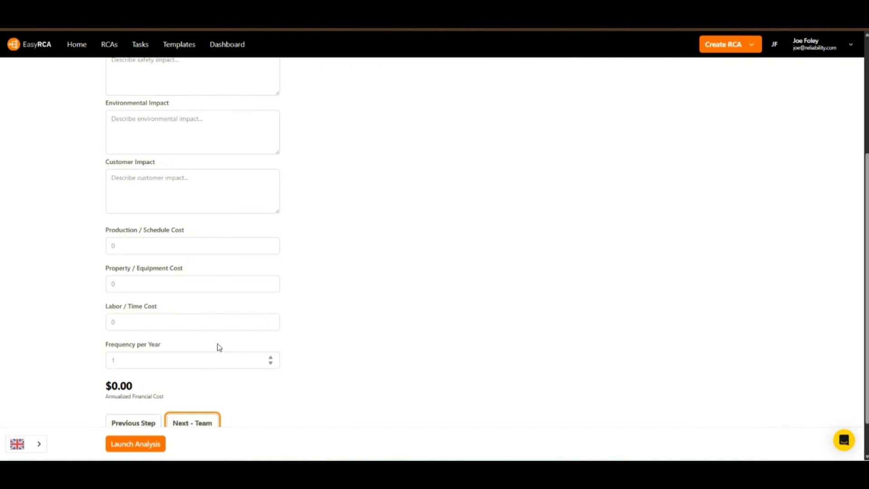
{"action": "left_click", "coordinate": [190, 250]}
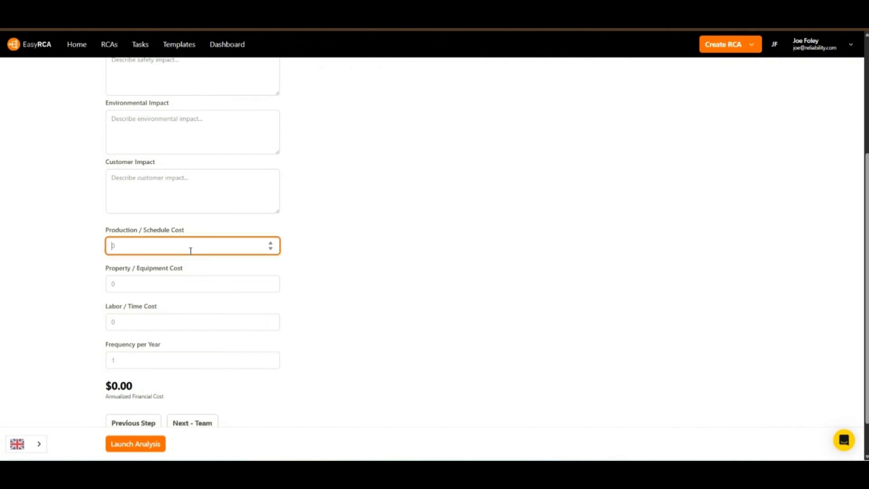
{"action": "type", "text": "5000"}
{"action": "left_click", "coordinate": [207, 298]}
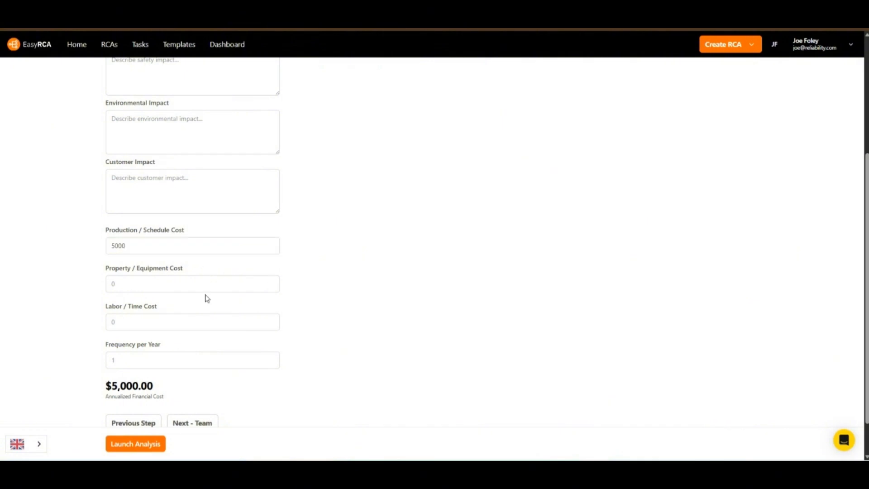
{"action": "left_click", "coordinate": [206, 290]}
{"action": "type", "text": "2500"}
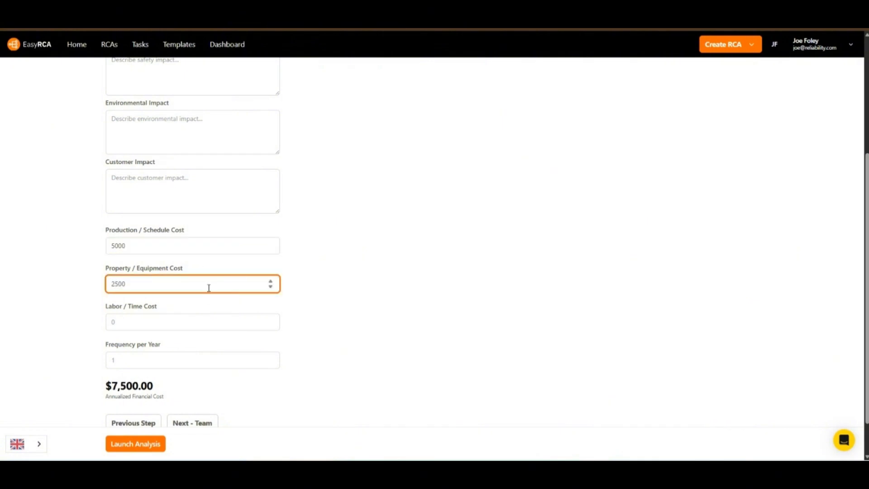
{"action": "left_click", "coordinate": [326, 317]}
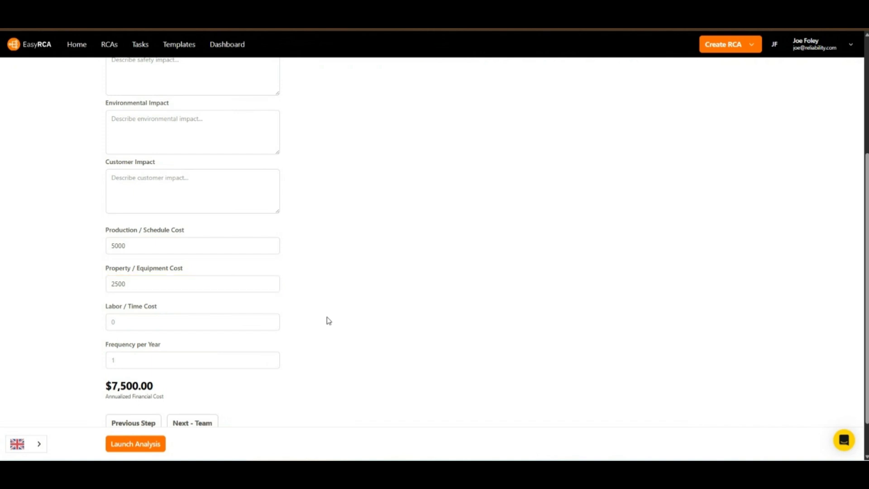
{"action": "left_click", "coordinate": [248, 324]}
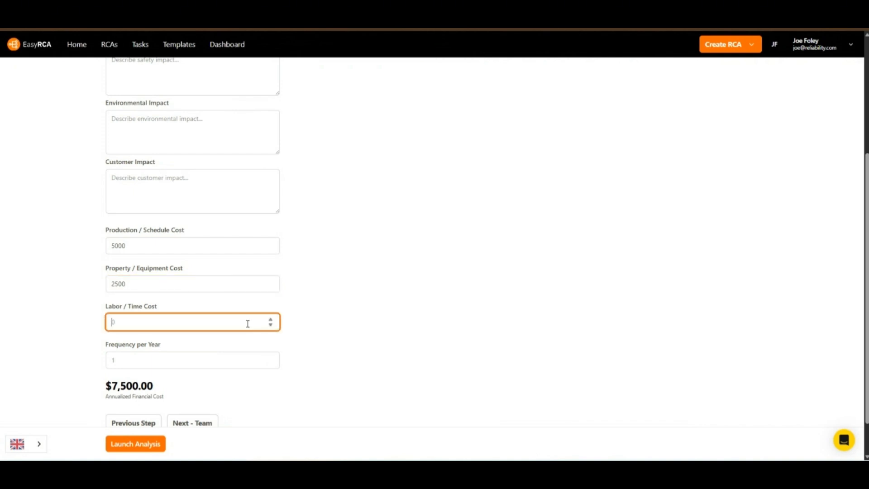
{"action": "type", "text": "1000"}
Raise Frequency per Year to 3, giving a $25,500.00 annualized cost
{"action": "left_click", "coordinate": [327, 330]}
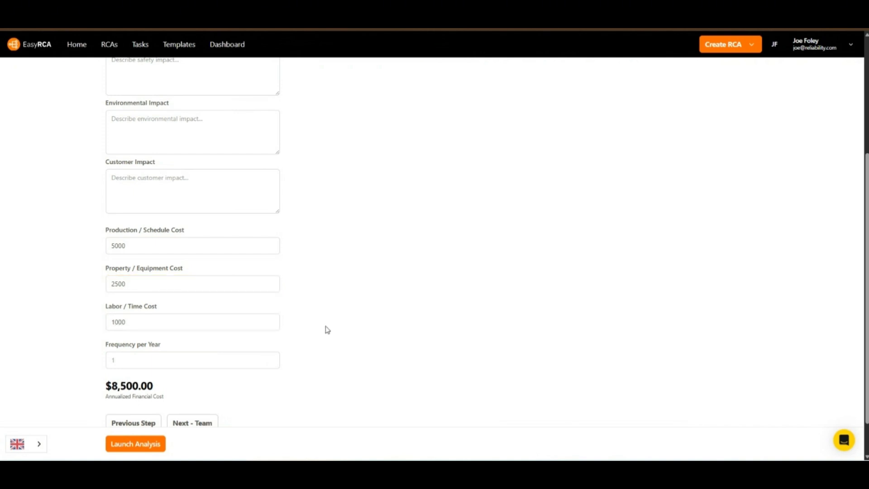
{"action": "left_click", "coordinate": [271, 361]}
{"action": "left_click", "coordinate": [271, 358]}
{"action": "left_click", "coordinate": [272, 358]}
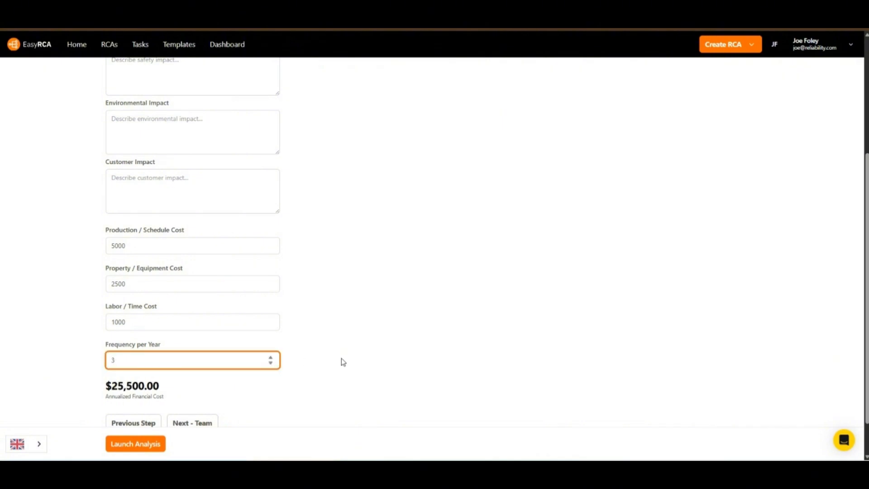
{"action": "left_click", "coordinate": [344, 362]}
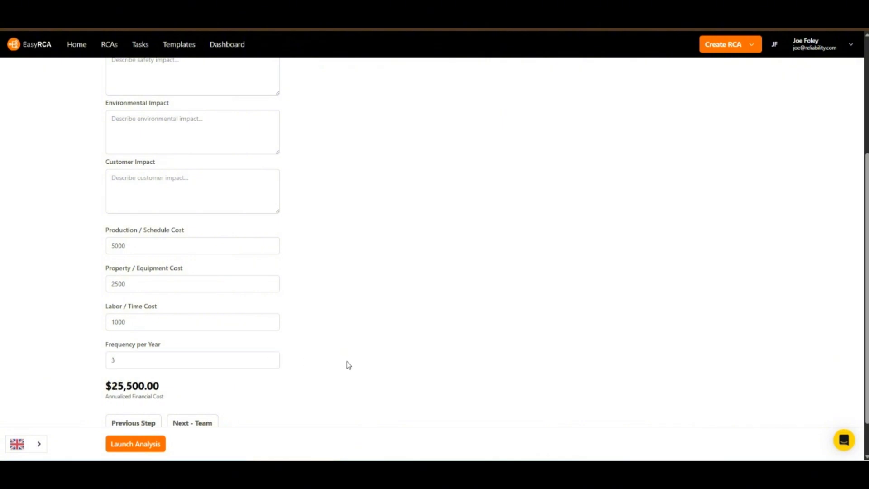
{"action": "scroll", "coordinate": [349, 365], "scroll_direction": "down", "scroll_amount": 1}
{"action": "left_click_drag", "start_coordinate": [162, 351], "coordinate": [106, 336]}
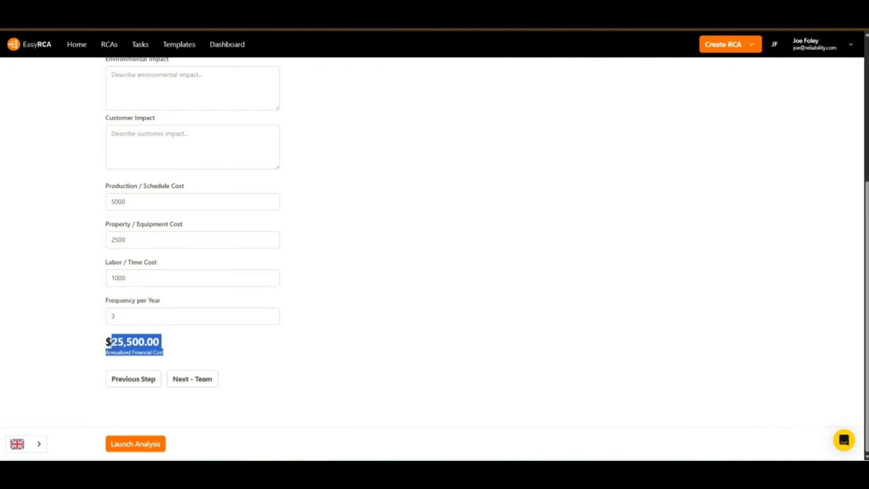
{"action": "left_click", "coordinate": [211, 351]}
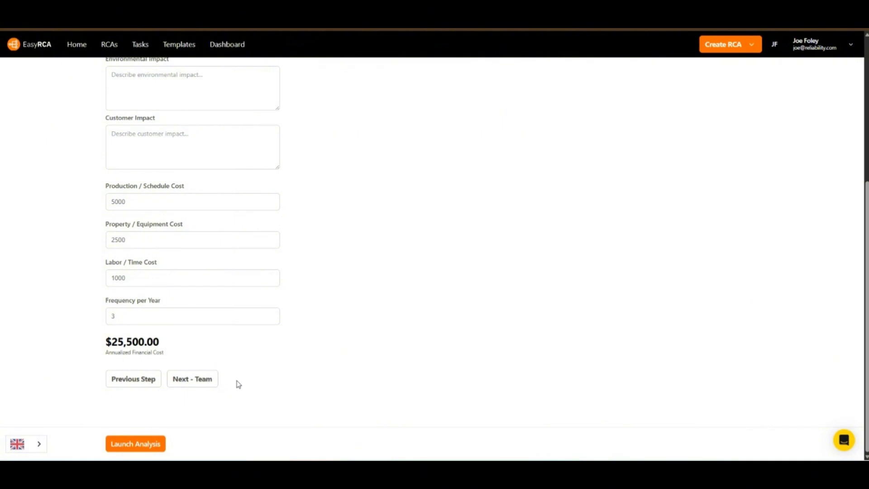
Go to the Team step and add two searched users from Available Users as members
{"action": "left_click", "coordinate": [195, 383]}
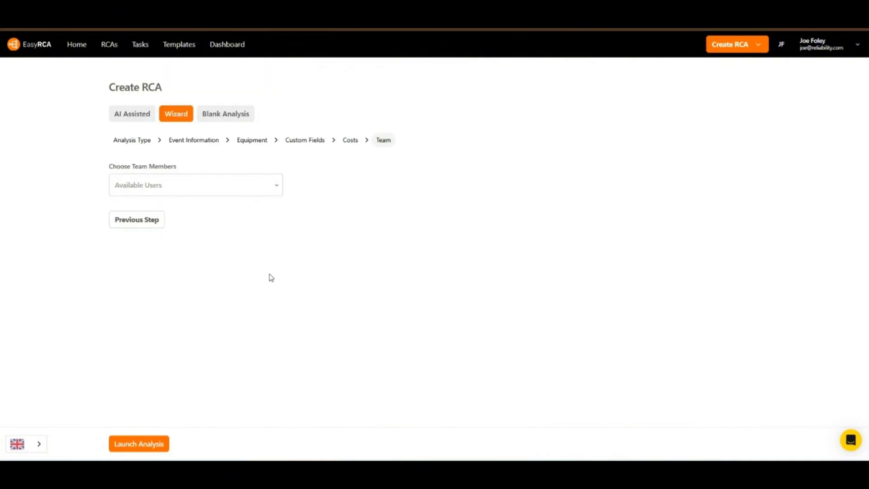
{"action": "left_click", "coordinate": [223, 191]}
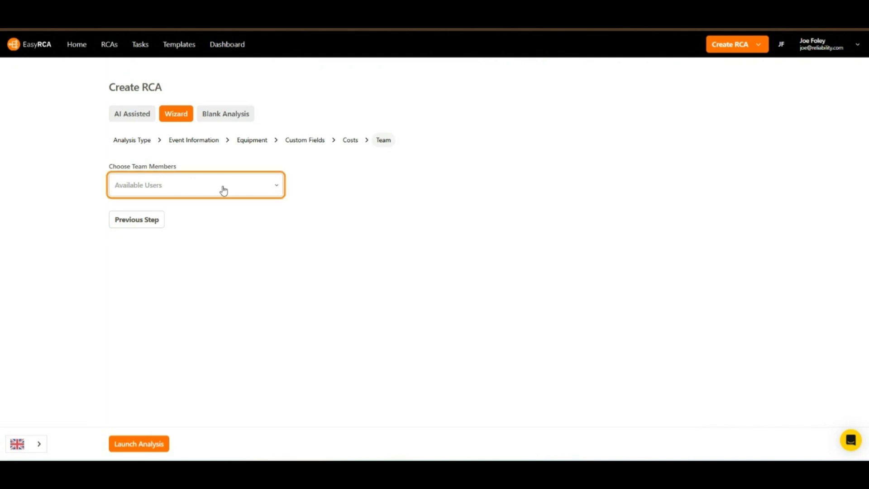
{"action": "type", "text": "foley"}
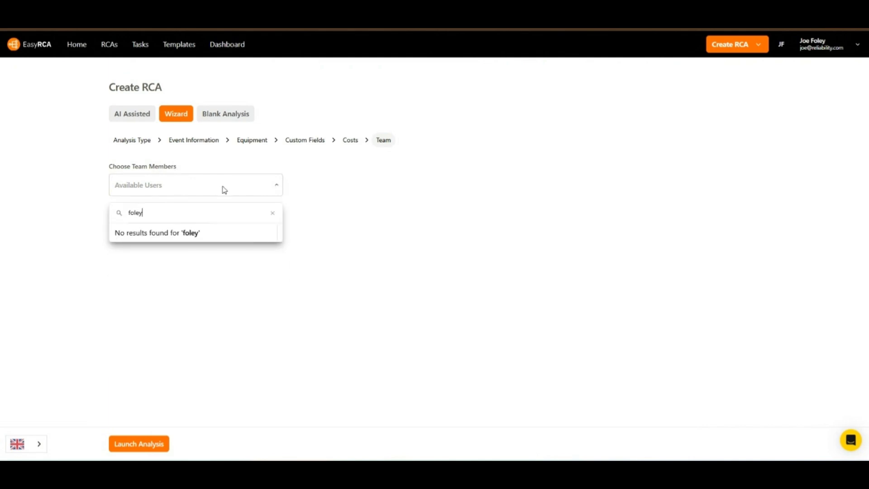
{"action": "left_click", "coordinate": [189, 238]}
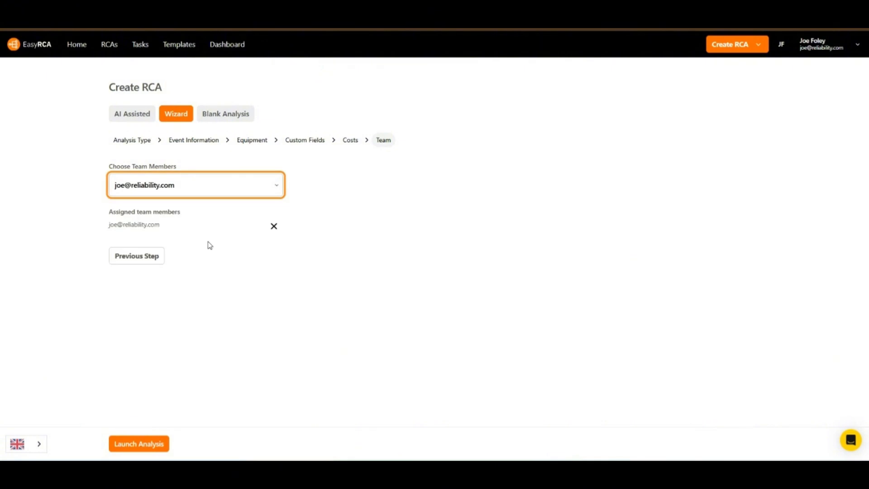
{"action": "left_click", "coordinate": [267, 192]}
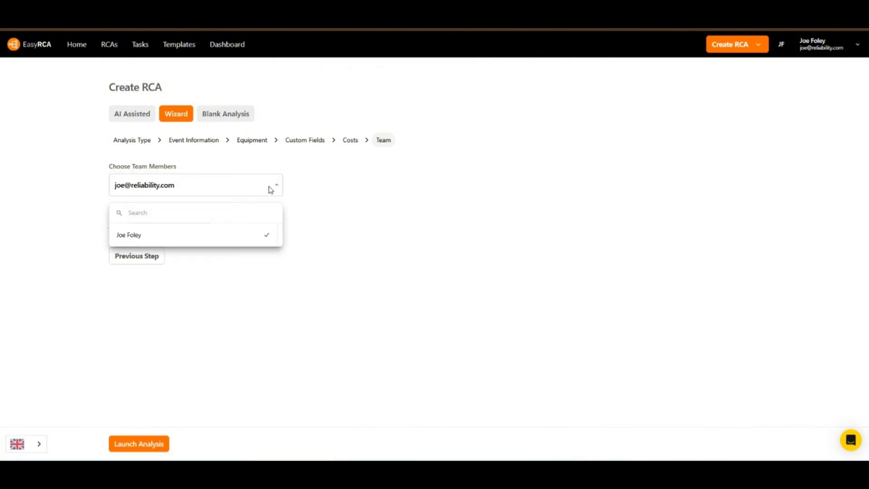
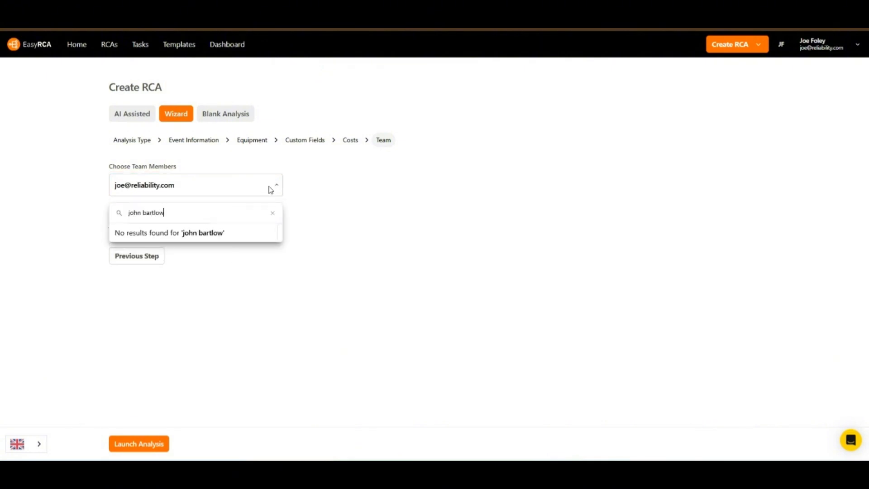
{"action": "left_click", "coordinate": [164, 238]}
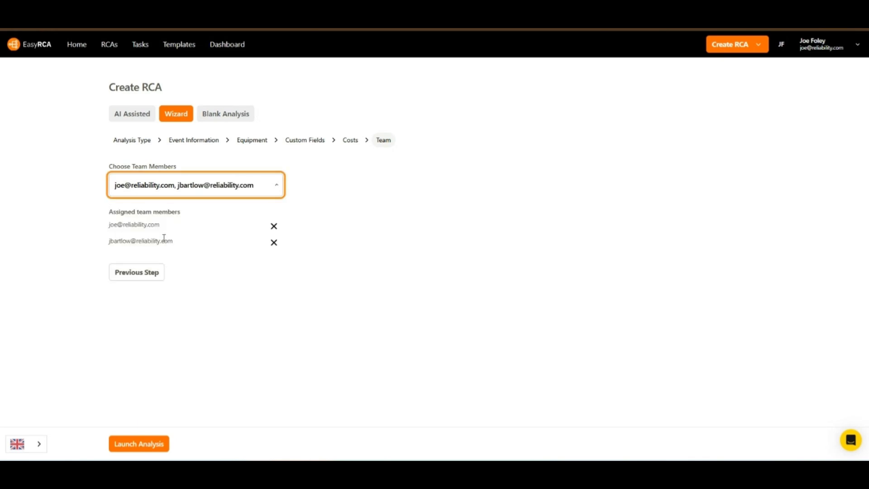
{"action": "left_click", "coordinate": [301, 325]}
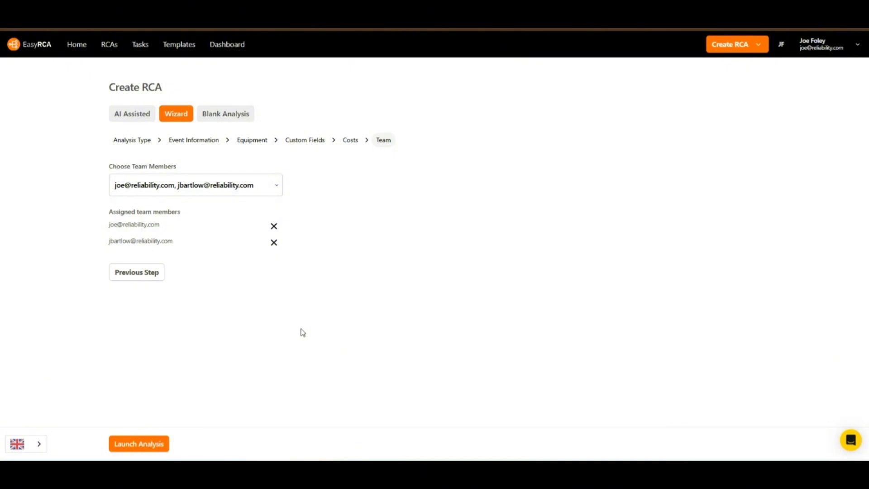
Launch the analysis to create the new PROACT RCA
{"action": "left_click", "coordinate": [148, 445]}
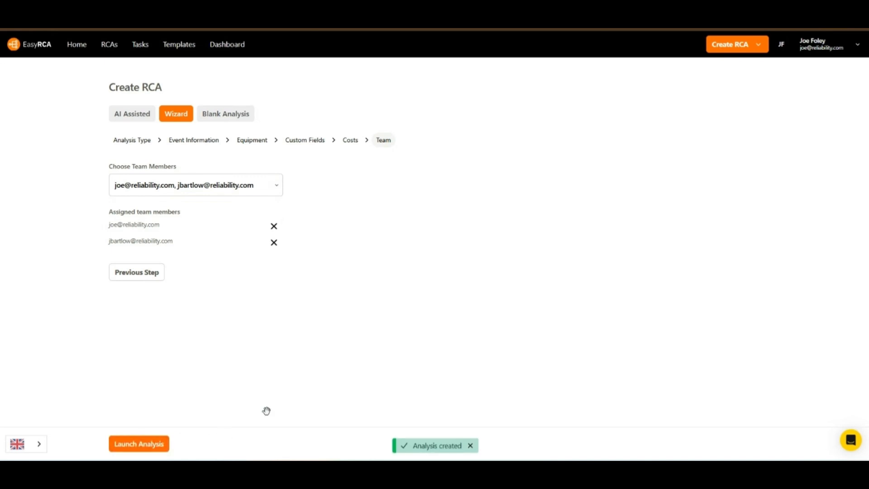